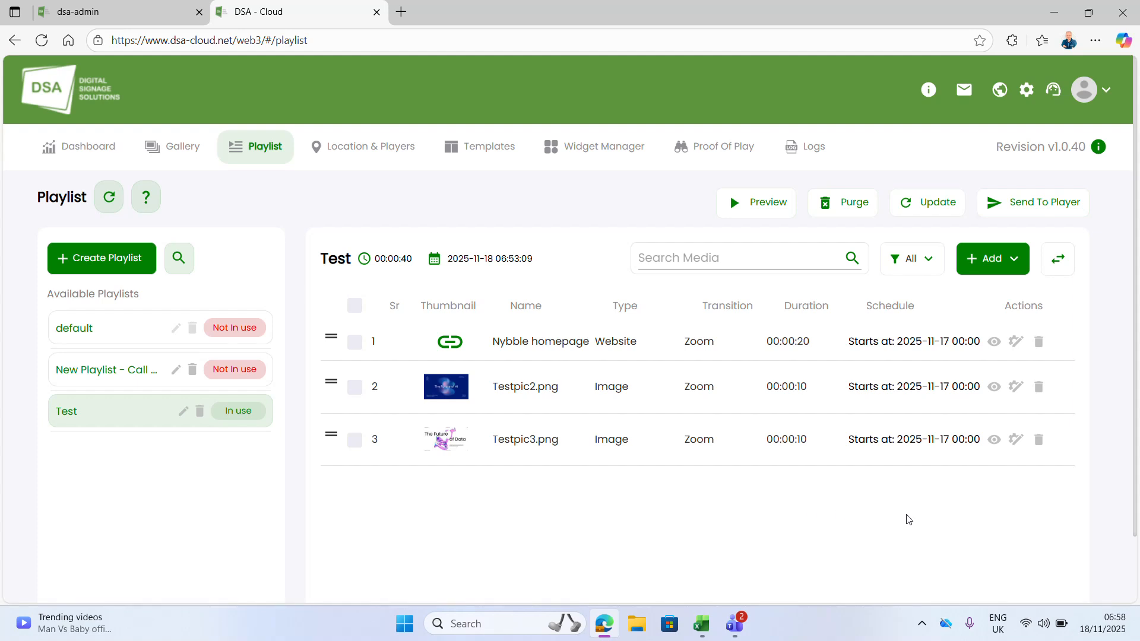
Set the scheduled start time of the Nybble homepage item in the Test playlist to 06:00
{"action": "left_click", "coordinate": [1015, 341]}
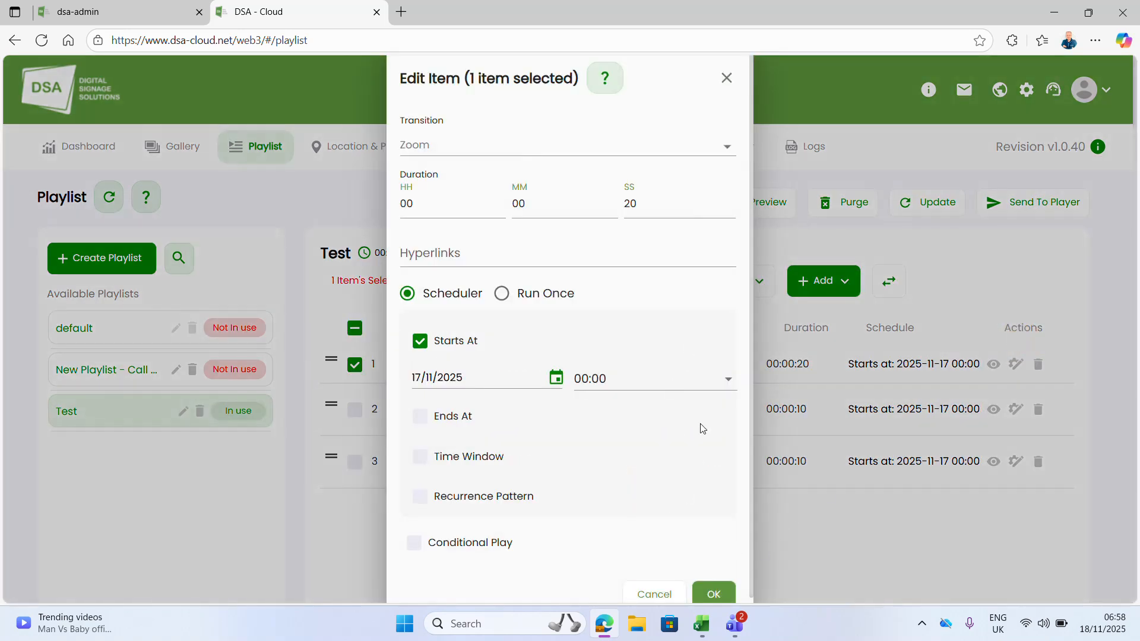
{"action": "left_click", "coordinate": [409, 295]}
{"action": "left_click", "coordinate": [696, 377]}
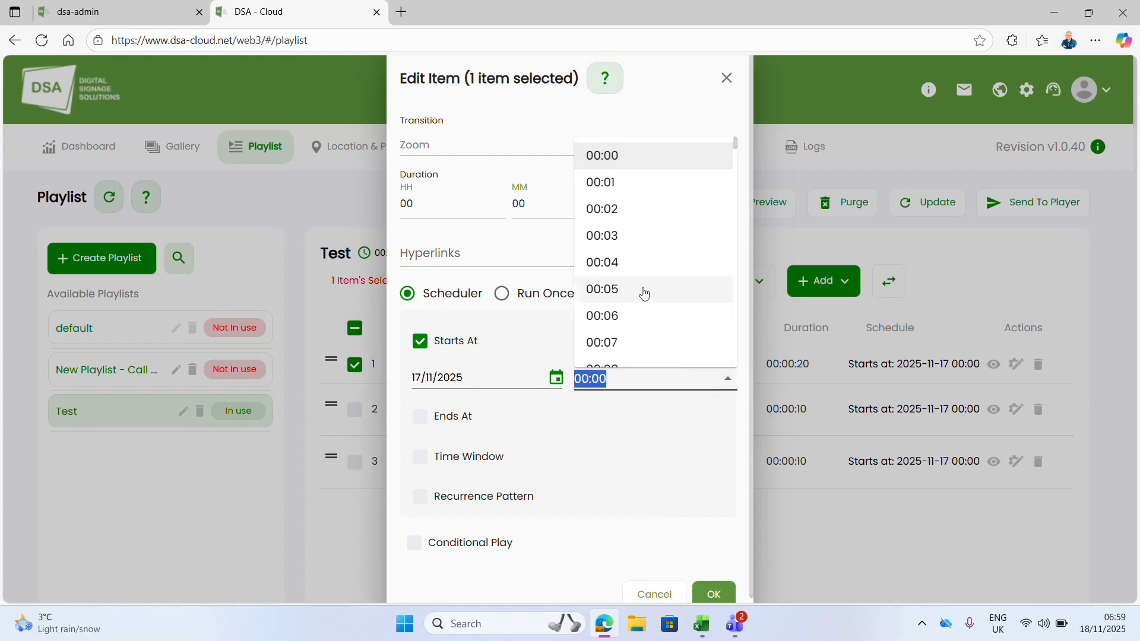
{"action": "left_click", "coordinate": [616, 383]}
{"action": "key", "text": "BackSpace"}
{"action": "key", "text": "BackSpace"}
{"action": "key", "text": "BackSpace"}
{"action": "key", "text": "BackSpace"}
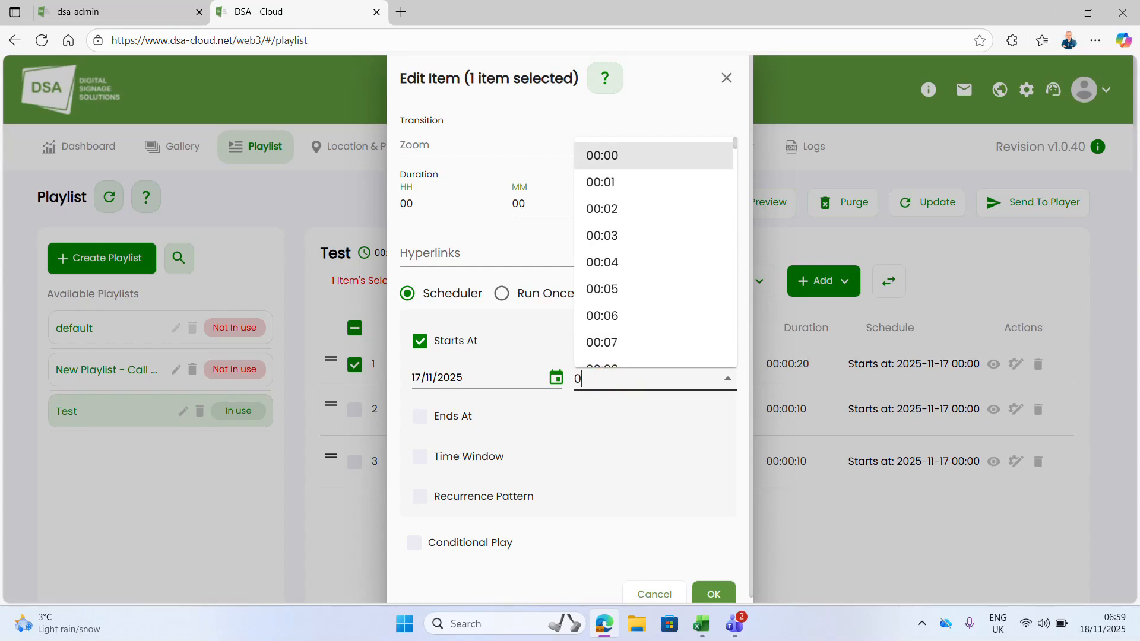
{"action": "type", "text": "6"}
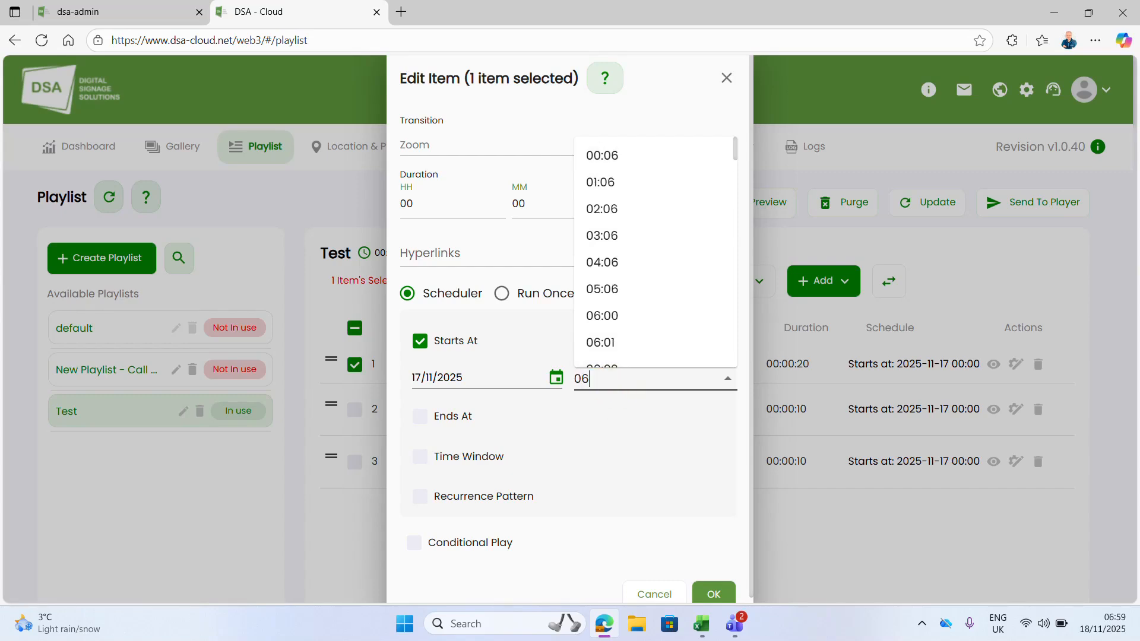
{"action": "left_click", "coordinate": [615, 315]}
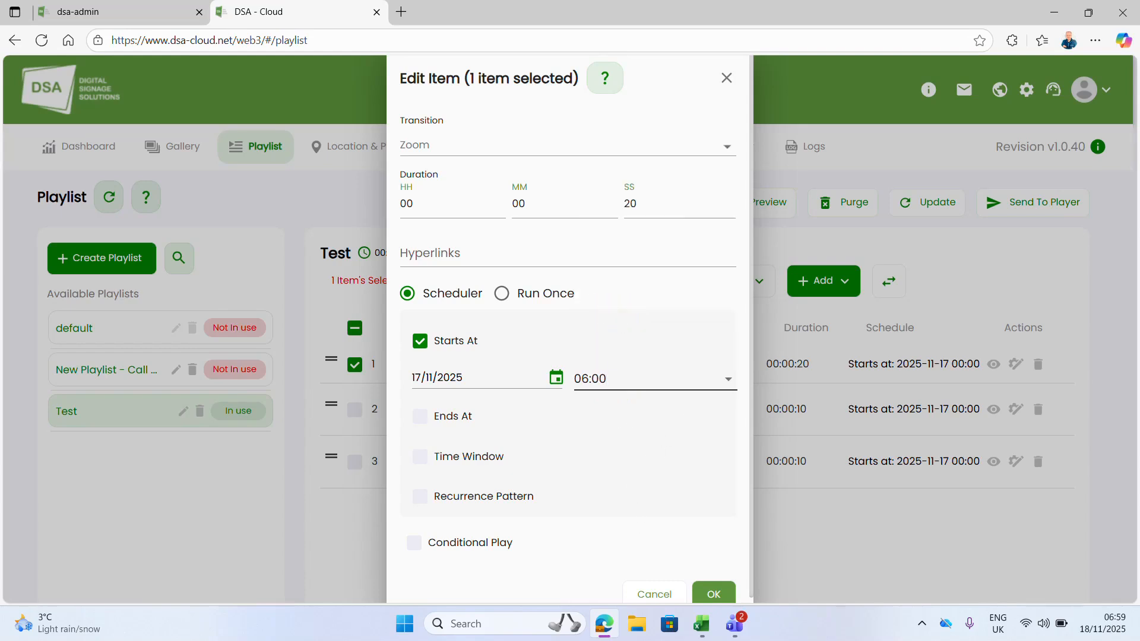
Enable an end for the Nybble homepage schedule on 18/11/2025 at 23:59 and save the item
{"action": "left_click", "coordinate": [424, 417]}
{"action": "left_click", "coordinate": [634, 454]}
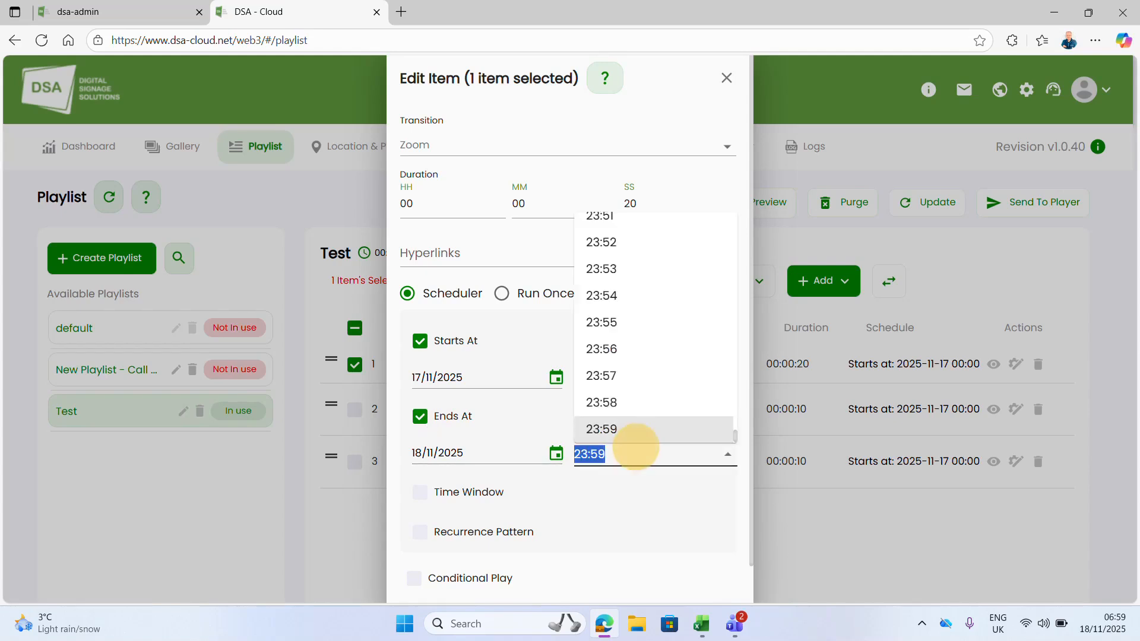
{"action": "left_click", "coordinate": [641, 478]}
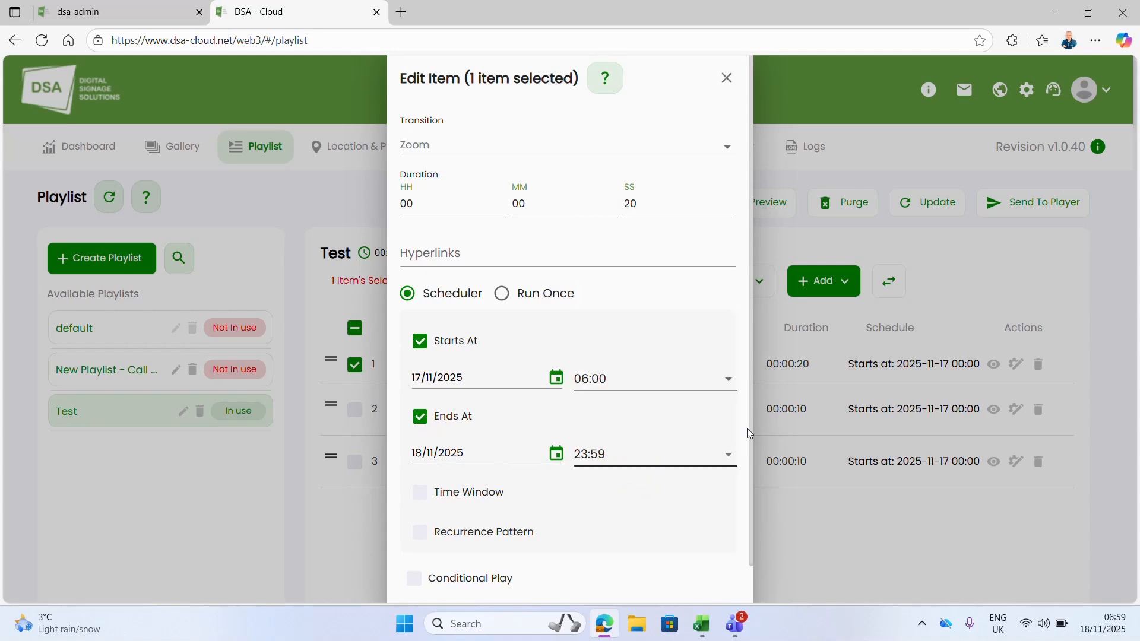
{"action": "right_click", "coordinate": [742, 396]}
{"action": "left_click", "coordinate": [743, 400]}
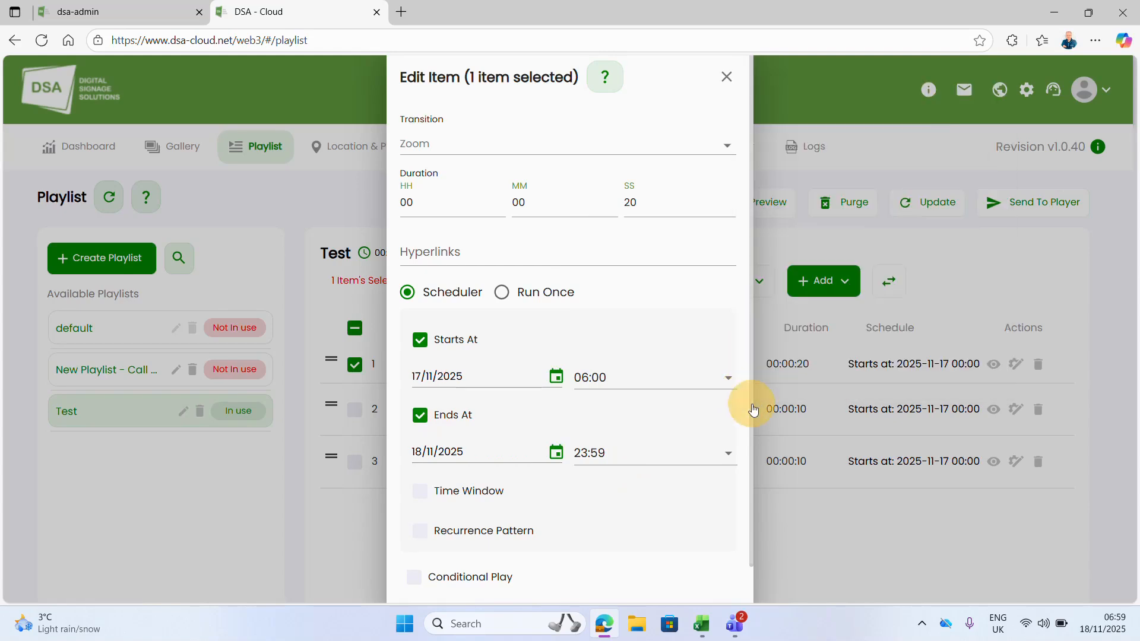
{"action": "scroll", "coordinate": [743, 439], "scroll_direction": "down", "scroll_amount": 1}
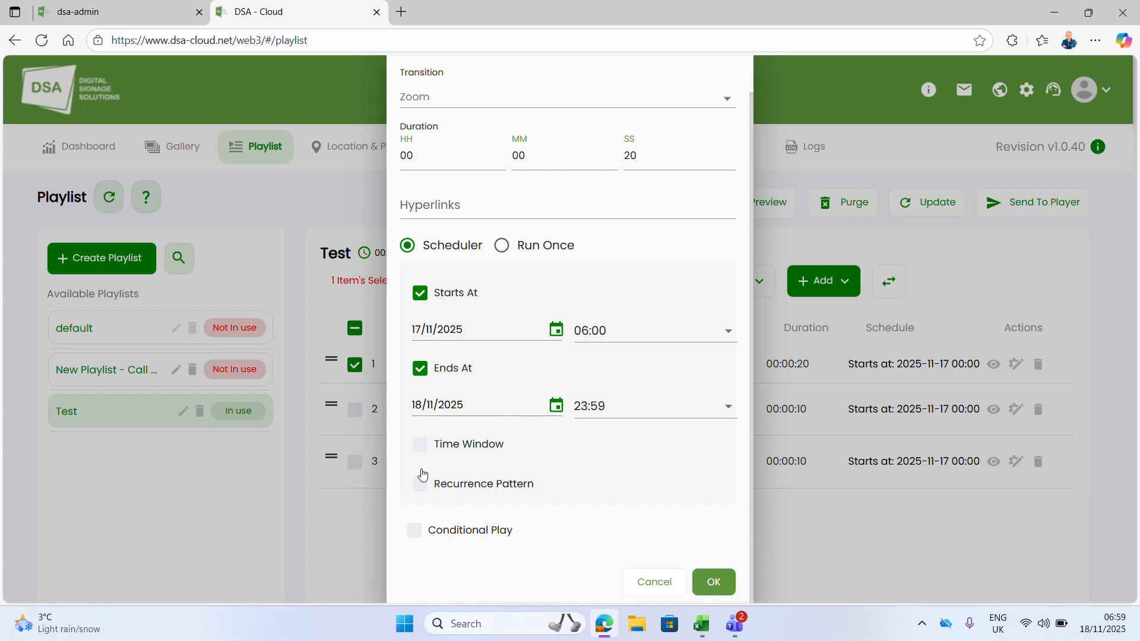
{"action": "left_click", "coordinate": [727, 577]}
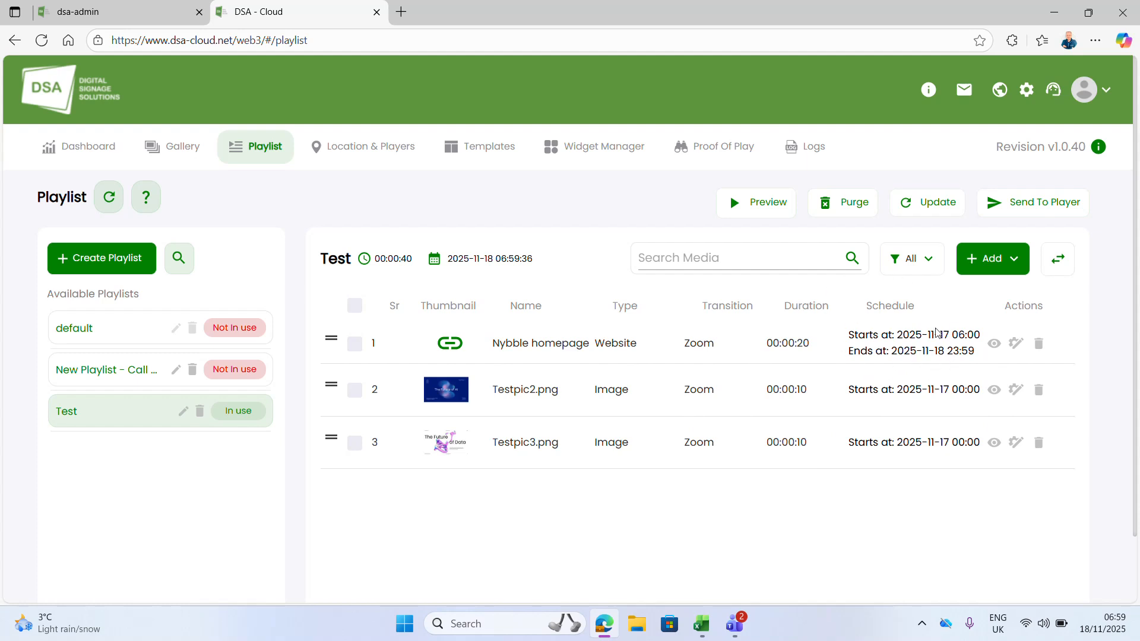
{"action": "middle_click", "coordinate": [820, 464]}
{"action": "scroll", "coordinate": [820, 464], "scroll_direction": "down", "scroll_amount": 2}
{"action": "scroll", "coordinate": [936, 420], "scroll_direction": "up", "scroll_amount": 2}
{"action": "scroll", "coordinate": [936, 420], "scroll_direction": "down", "scroll_amount": 2}
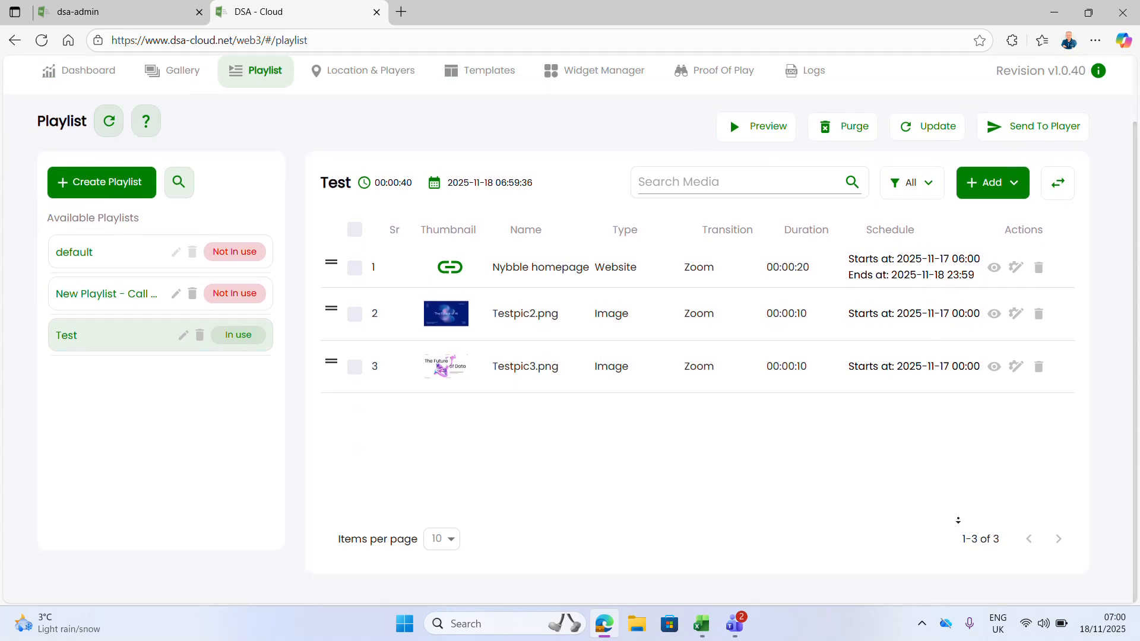
{"action": "scroll", "coordinate": [974, 213], "scroll_direction": "up", "scroll_amount": 2}
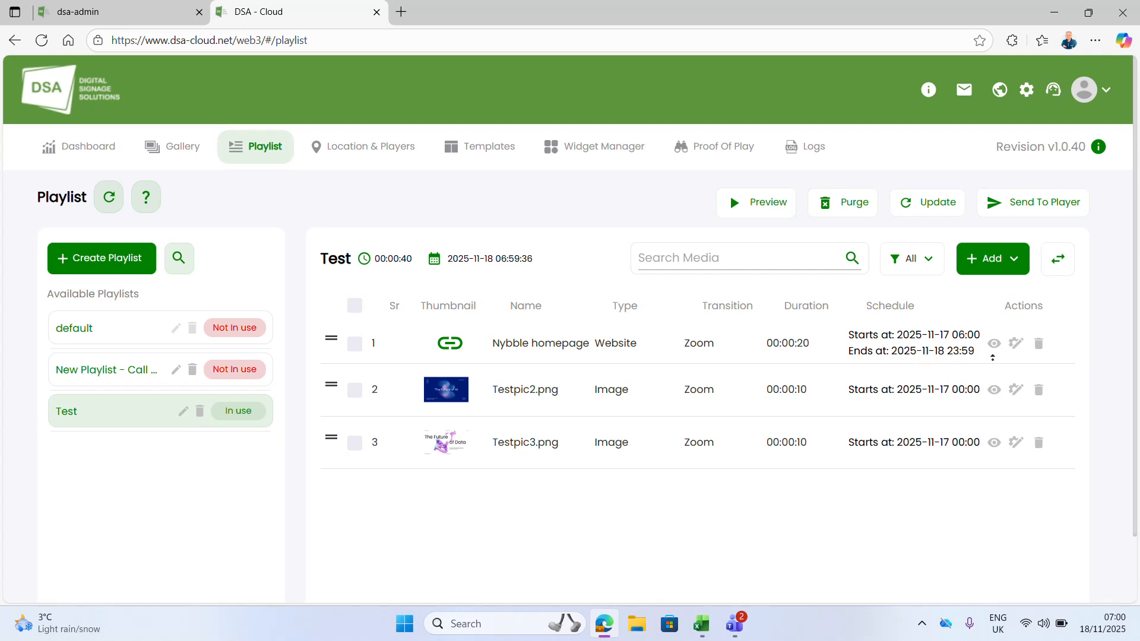
Edit the Testpic2.png playlist item and enable an end date of 17/11/2025 in its schedule
{"action": "left_click", "coordinate": [1017, 399]}
{"action": "right_click", "coordinate": [1016, 391]}
{"action": "left_click", "coordinate": [850, 426]}
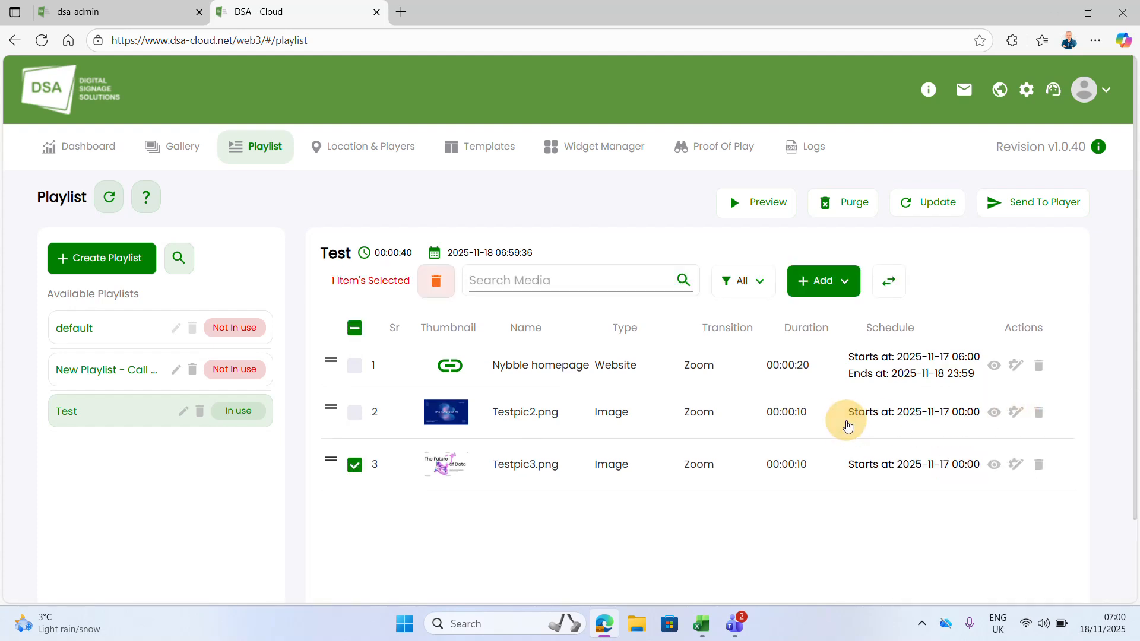
{"action": "left_click", "coordinate": [1017, 414]}
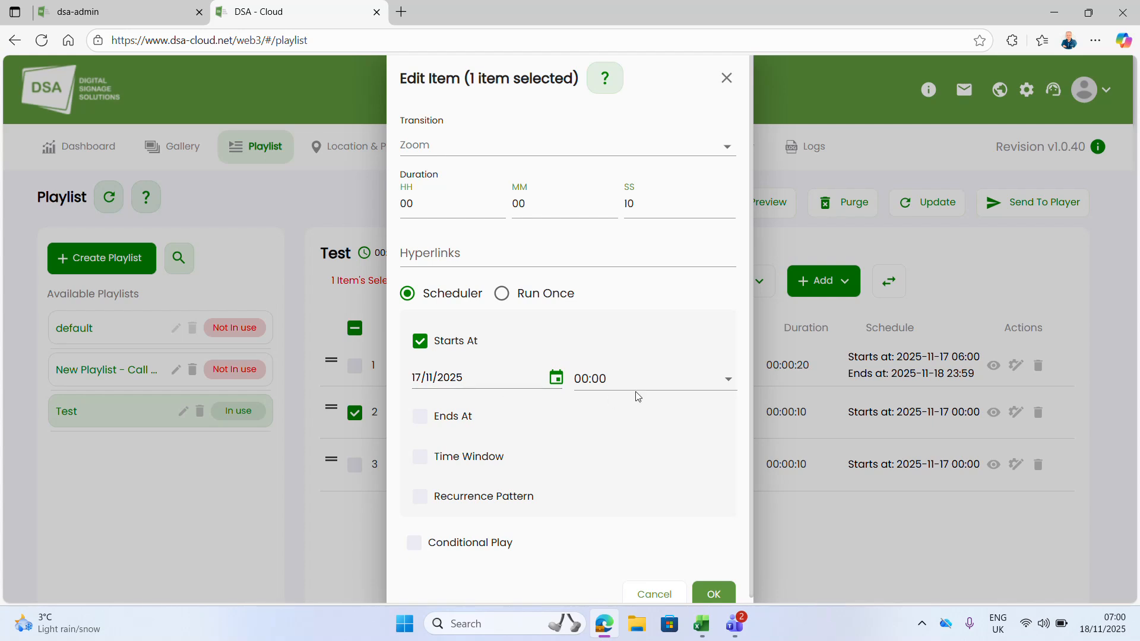
{"action": "left_click", "coordinate": [726, 382]}
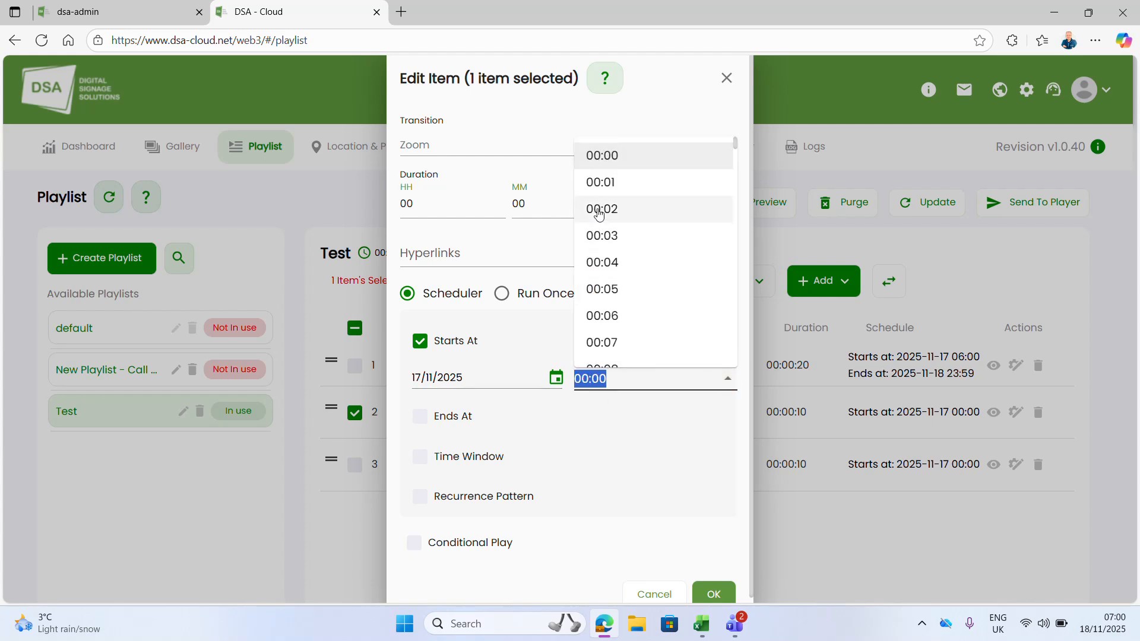
{"action": "left_click", "coordinate": [635, 156]}
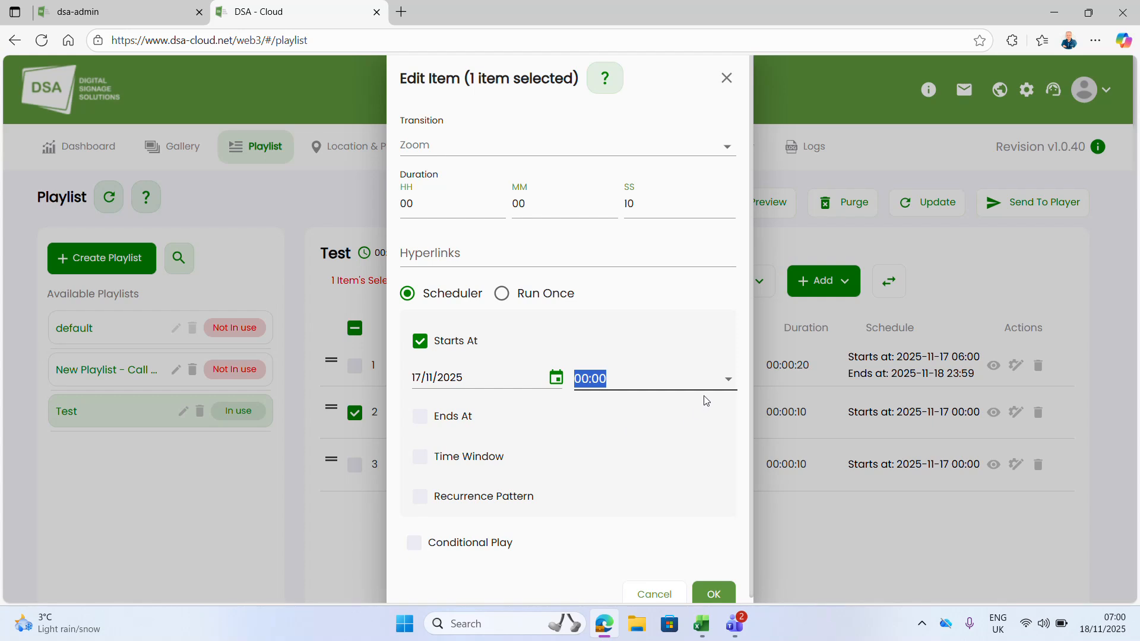
{"action": "left_click", "coordinate": [419, 417]}
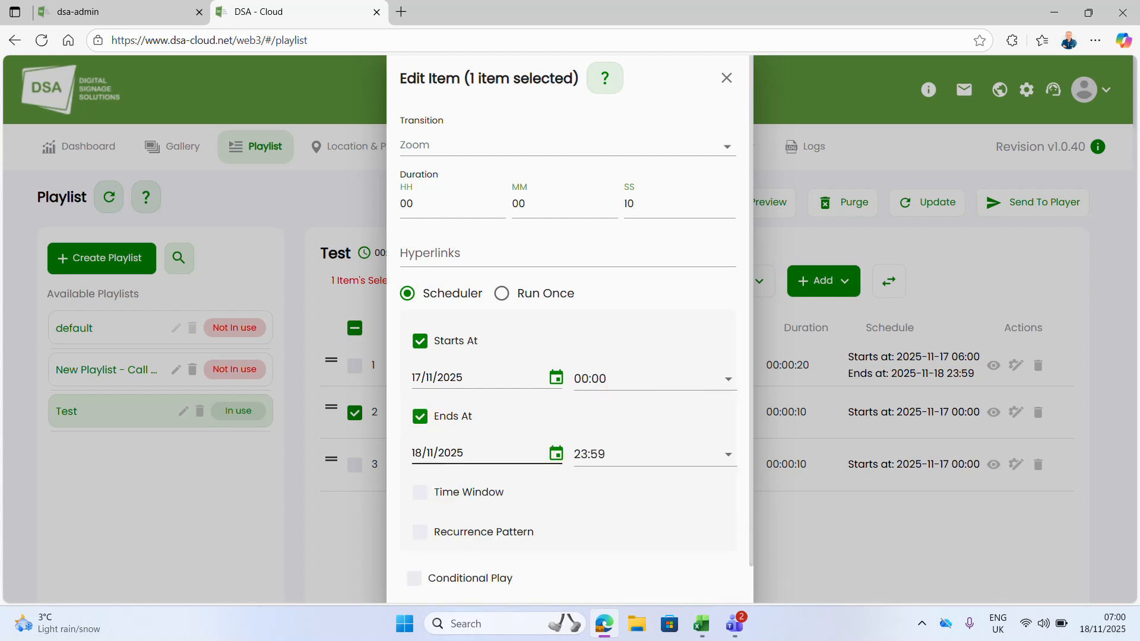
{"action": "left_click", "coordinate": [516, 450]}
{"action": "left_click", "coordinate": [429, 452]}
{"action": "left_click", "coordinate": [556, 455]}
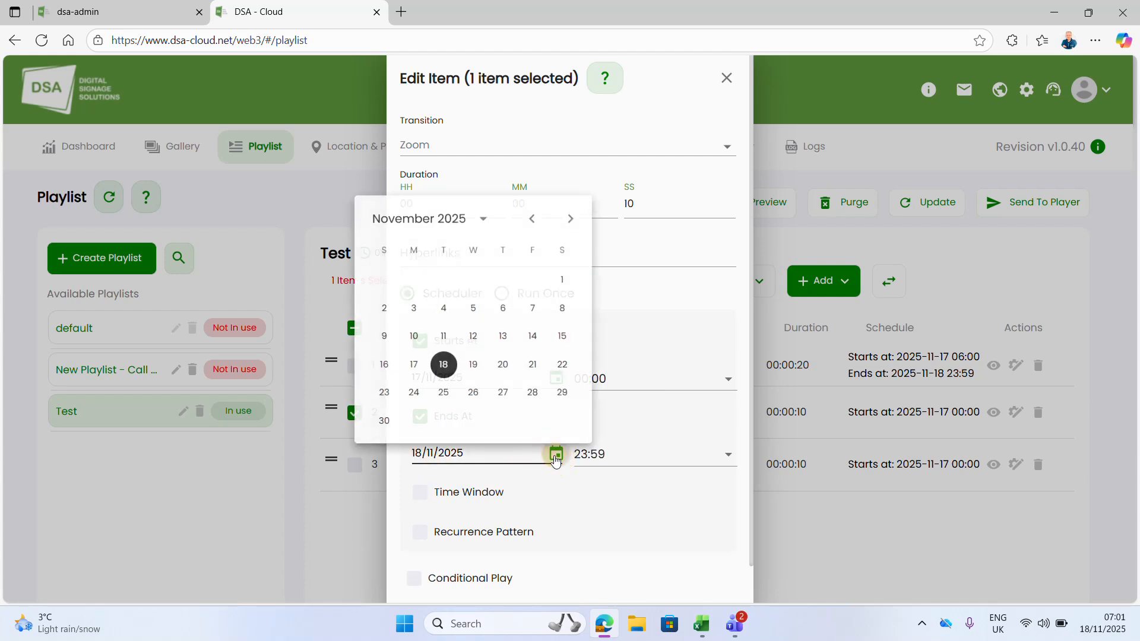
{"action": "left_click", "coordinate": [419, 366]}
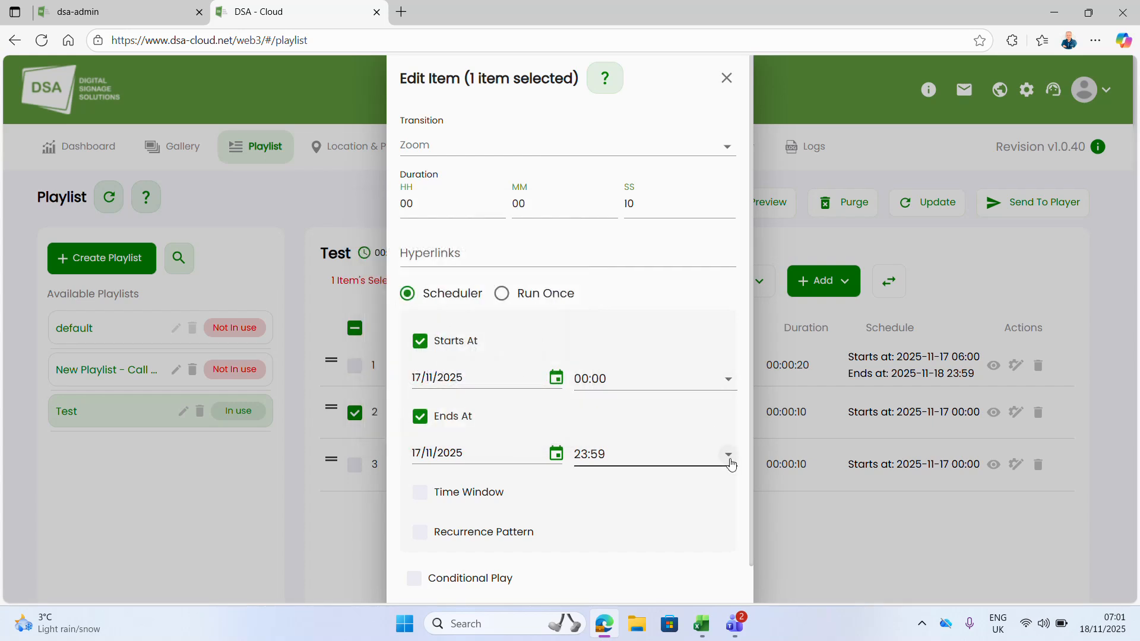
Set the Testpic2.png schedule to start at 00:01 and end at 06:00, and save the item
{"action": "left_click", "coordinate": [727, 379]}
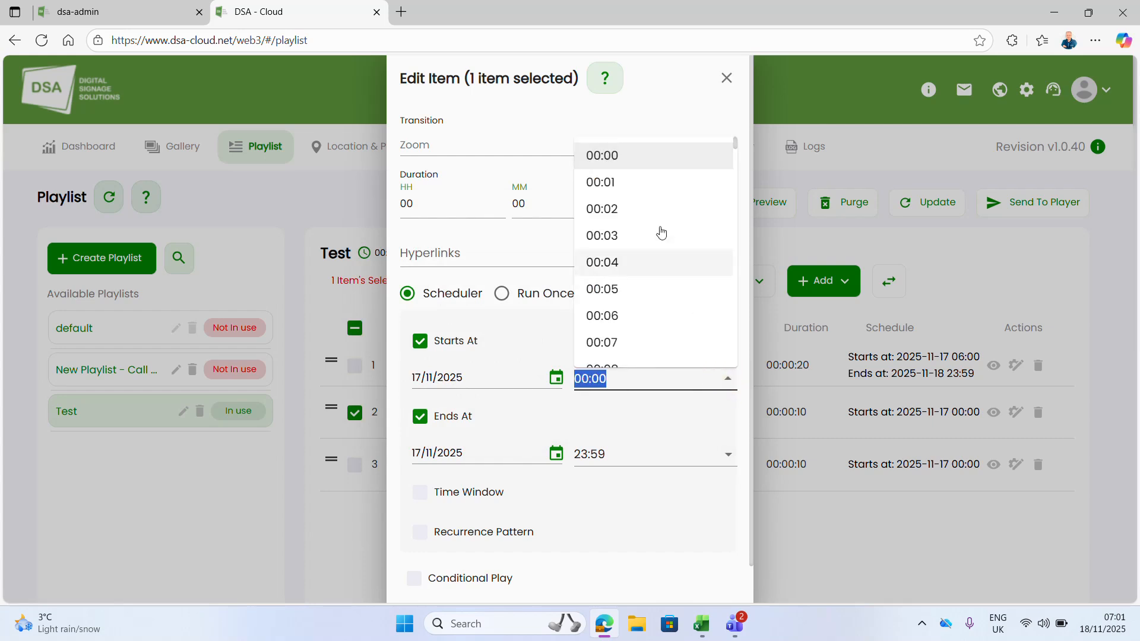
{"action": "left_click", "coordinate": [636, 185]}
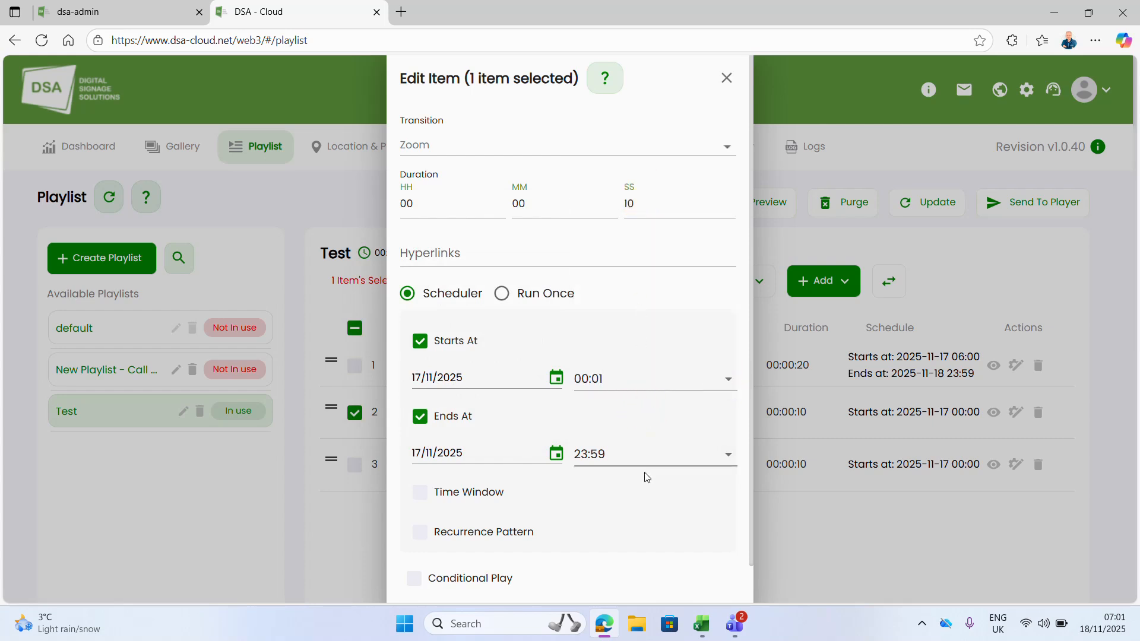
{"action": "left_click", "coordinate": [727, 455]}
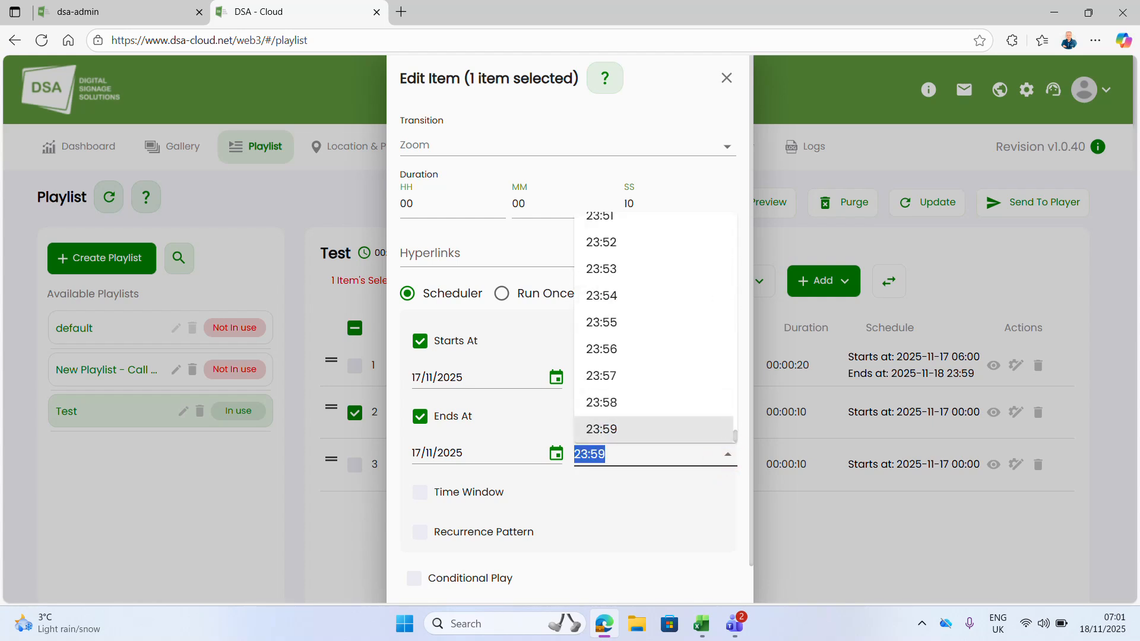
{"action": "key", "text": "Right"}
{"action": "key", "text": "BackSpace"}
{"action": "key", "text": "BackSpace"}
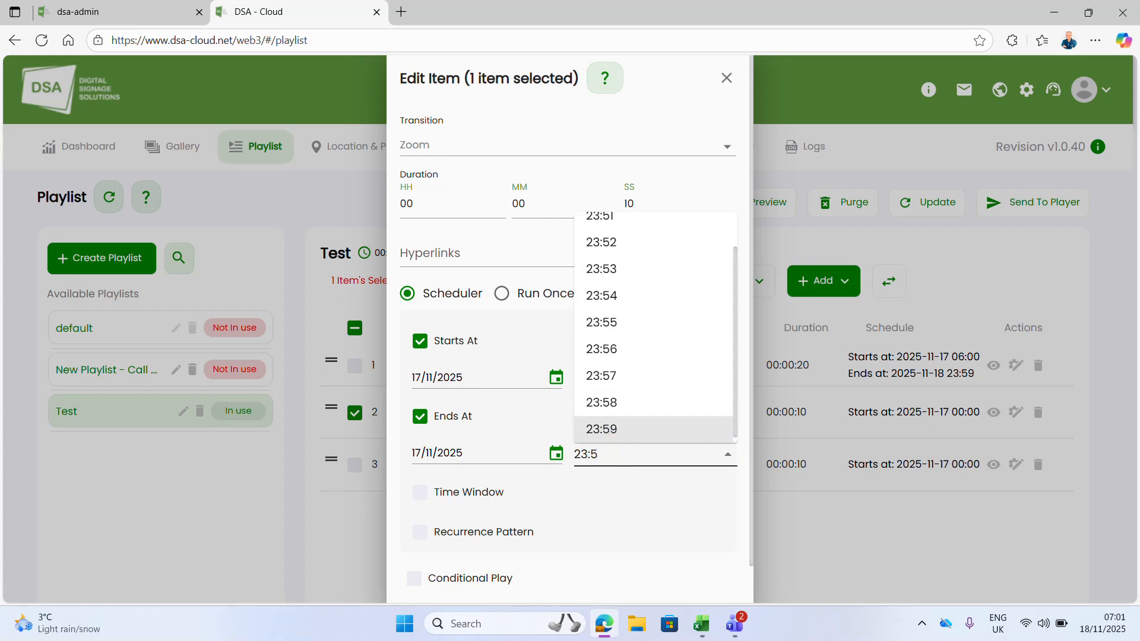
{"action": "key", "text": "BackSpace"}
{"action": "key", "text": "BackSpace"}
{"action": "key", "text": "BackSpace"}
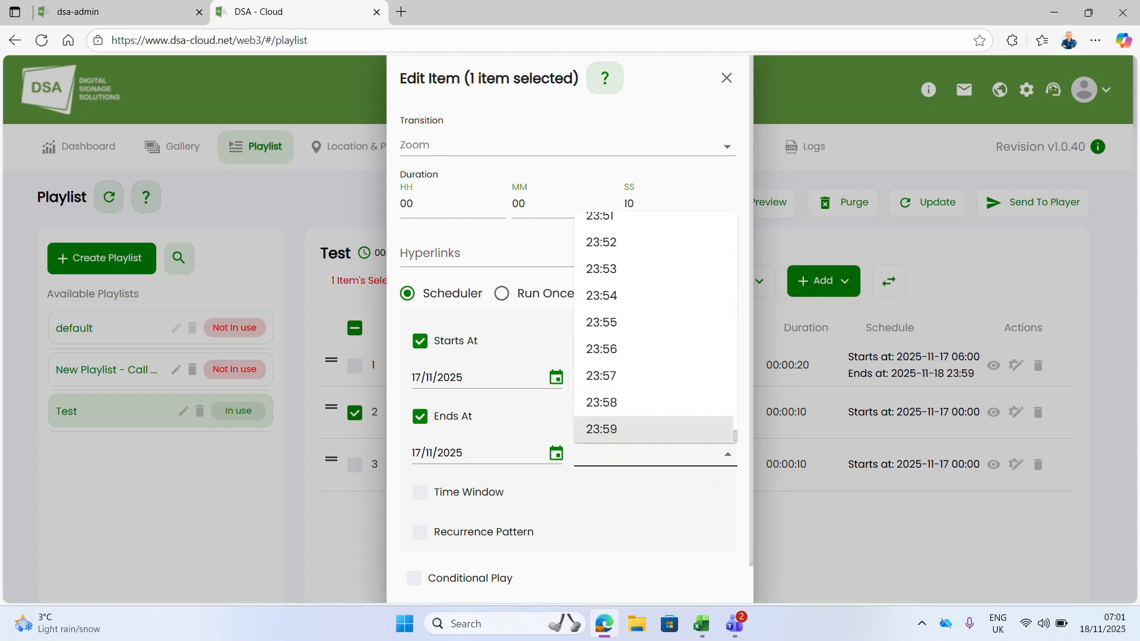
{"action": "type", "text": "06"}
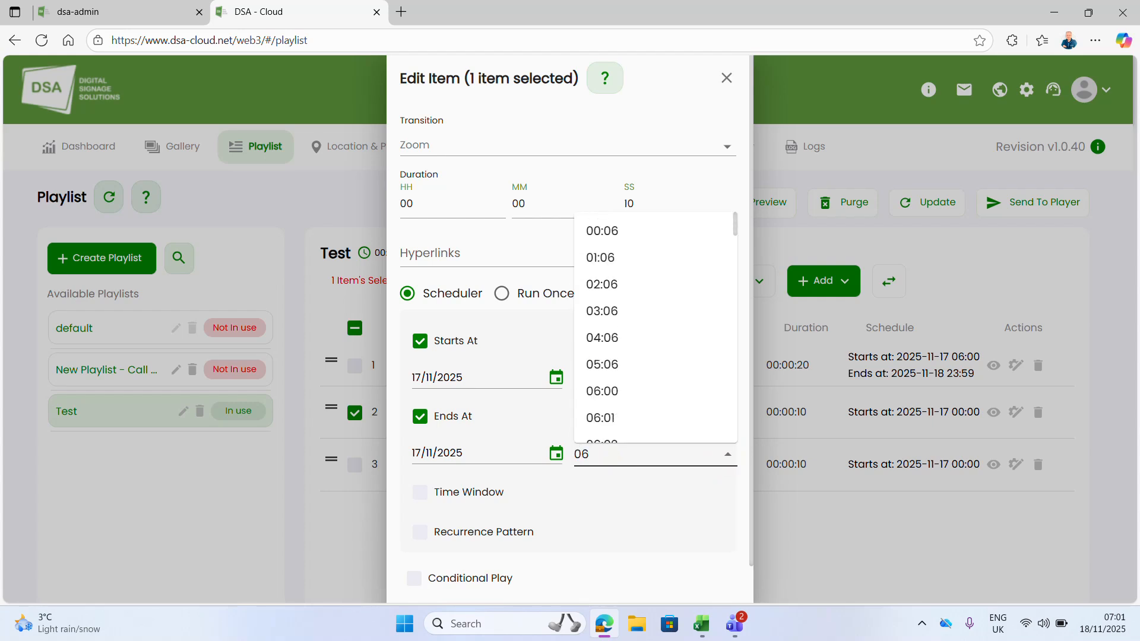
{"action": "left_click", "coordinate": [624, 392]}
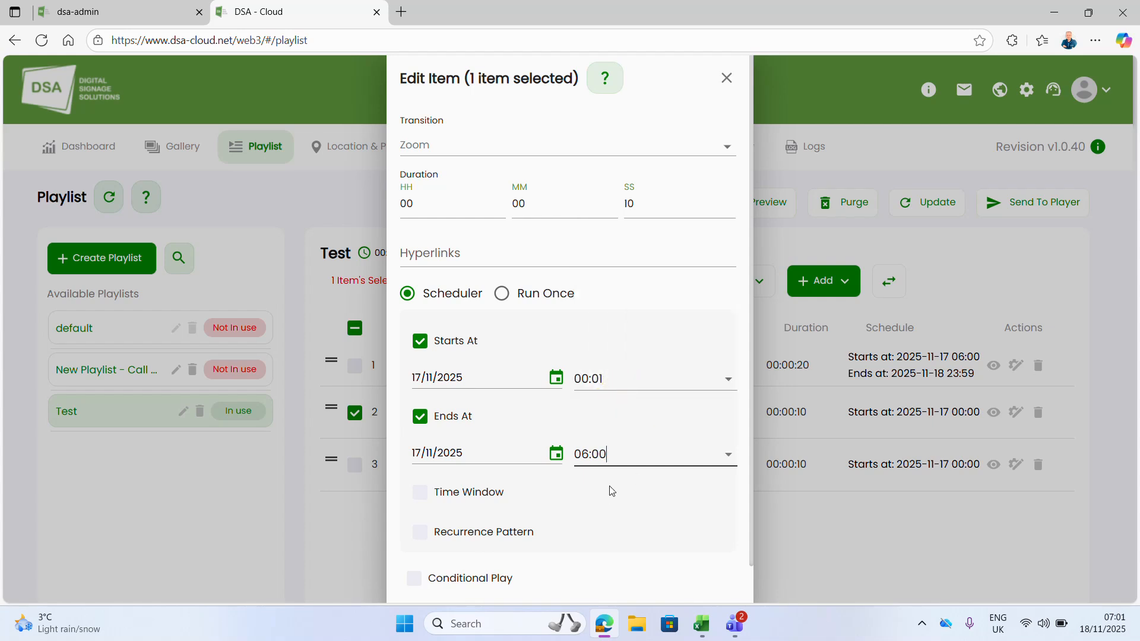
{"action": "scroll", "coordinate": [739, 389], "scroll_direction": "down", "scroll_amount": 1}
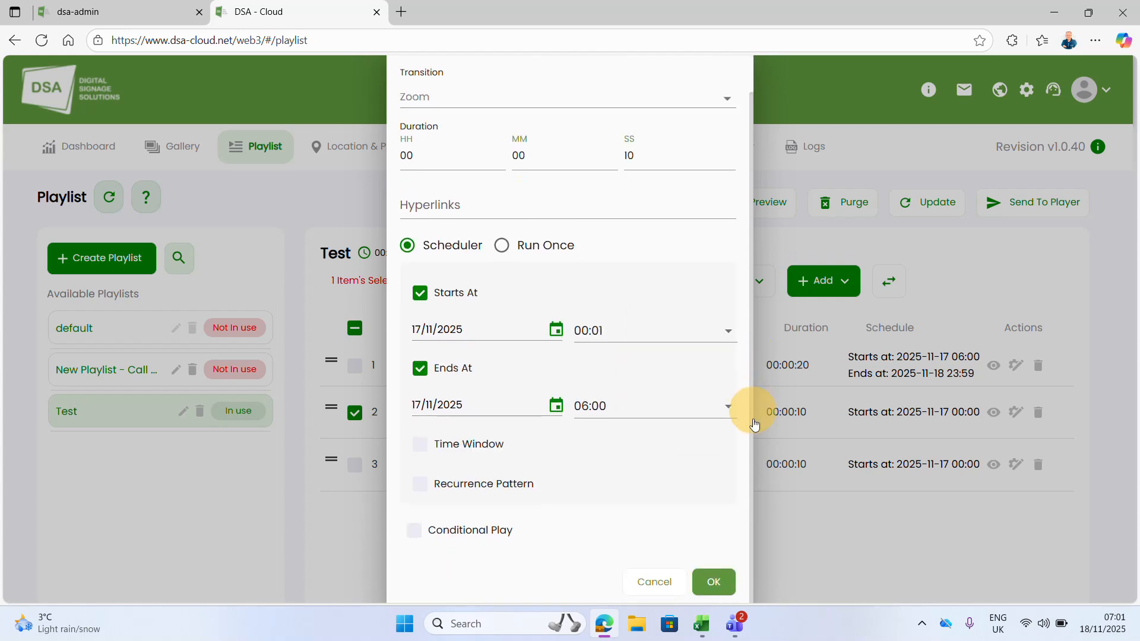
{"action": "left_click", "coordinate": [714, 583]}
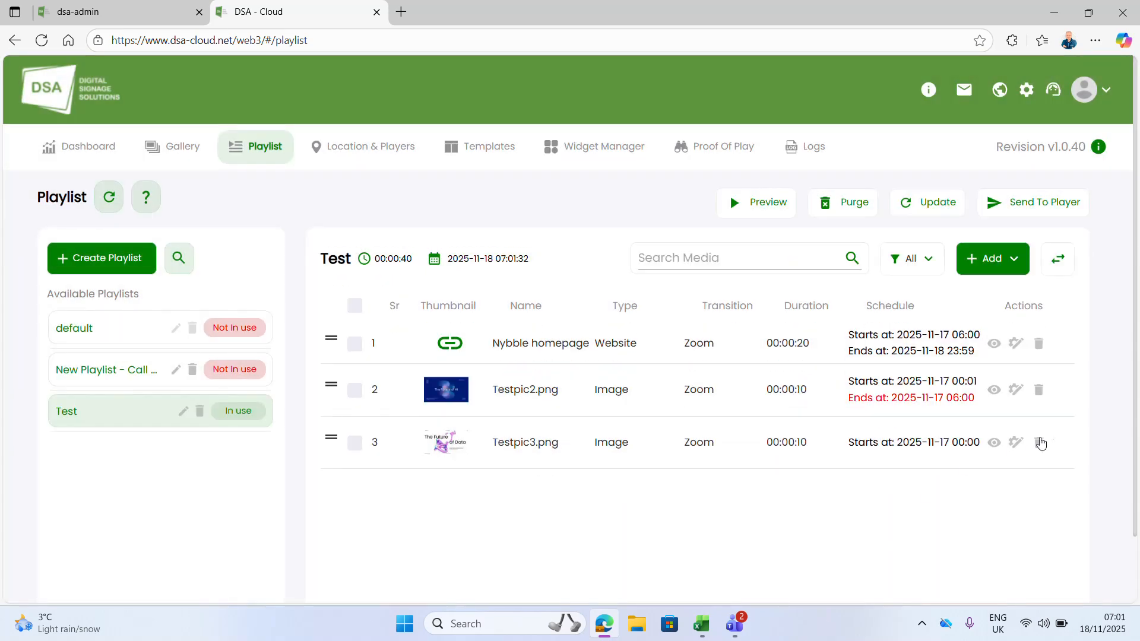
Delete Testpic3.png from the Test playlist
{"action": "left_click", "coordinate": [1039, 442]}
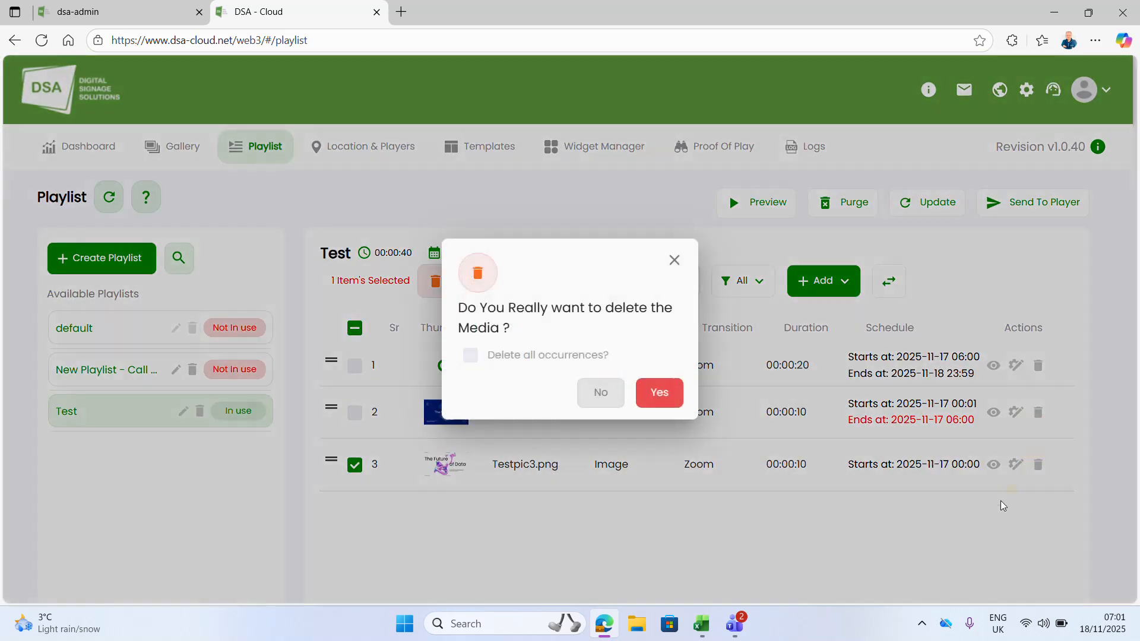
{"action": "left_click", "coordinate": [650, 396]}
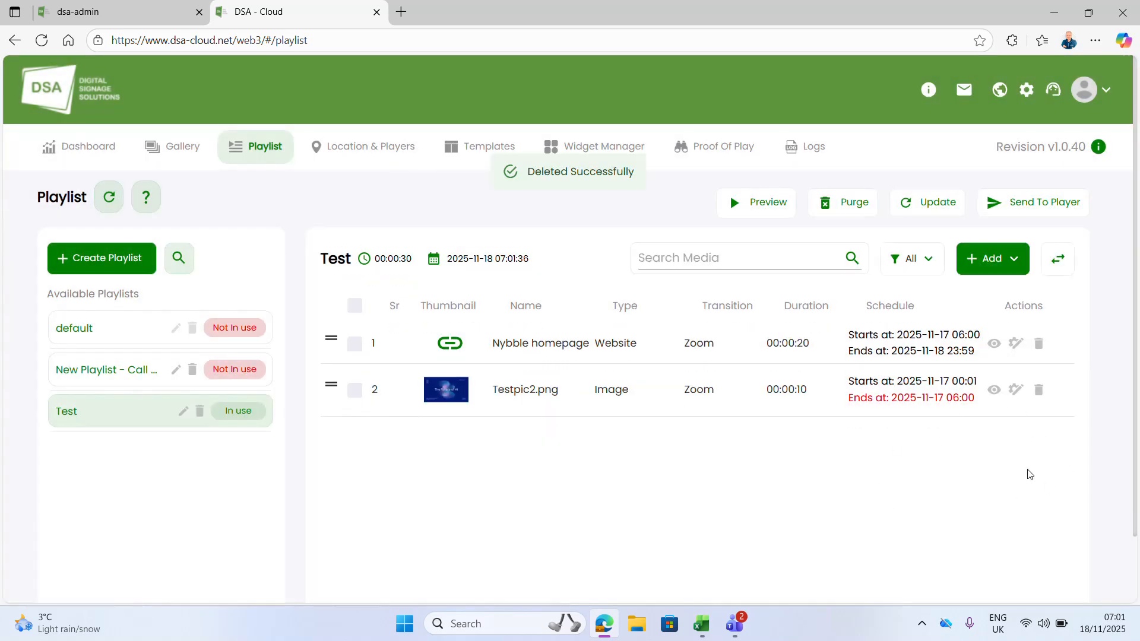